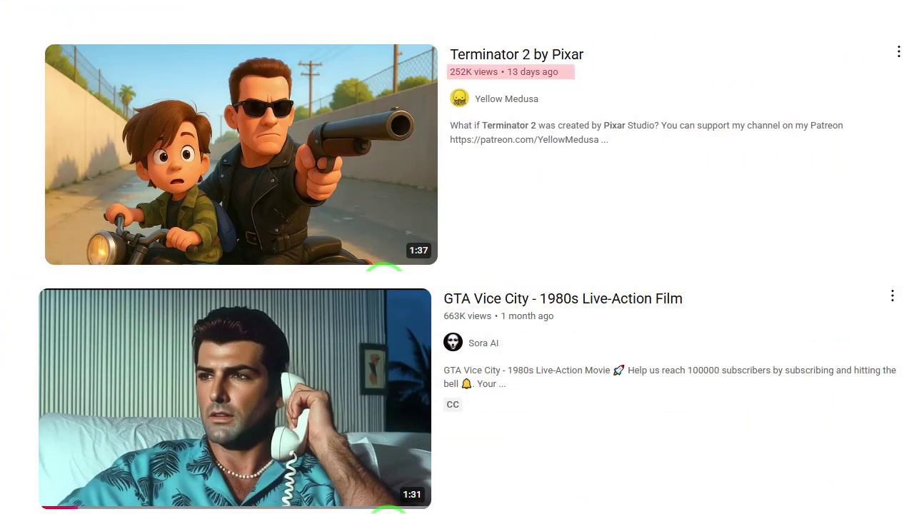
Step: Scroll through the YouTube results of AI-generated movie trailers
scroll(457, 285, down, 2)
scroll(457, 285, down, 2)
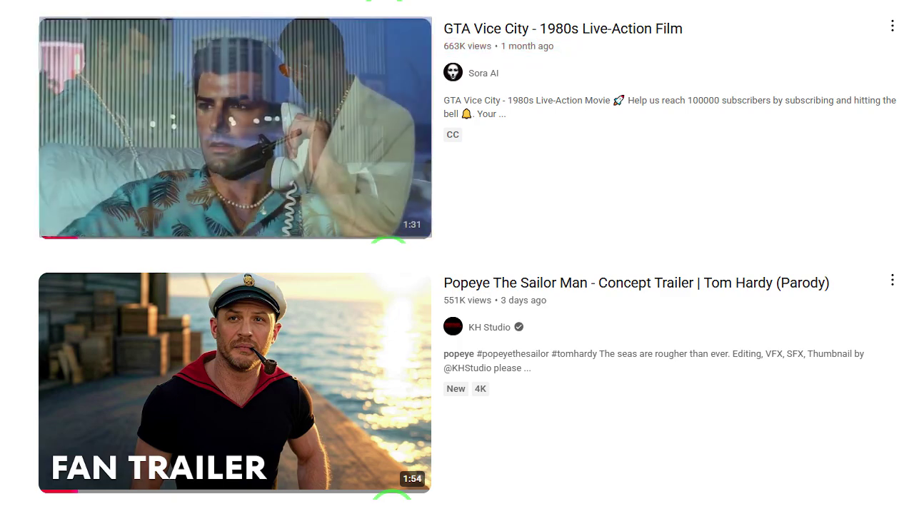
scroll(236, 128, down, 3)
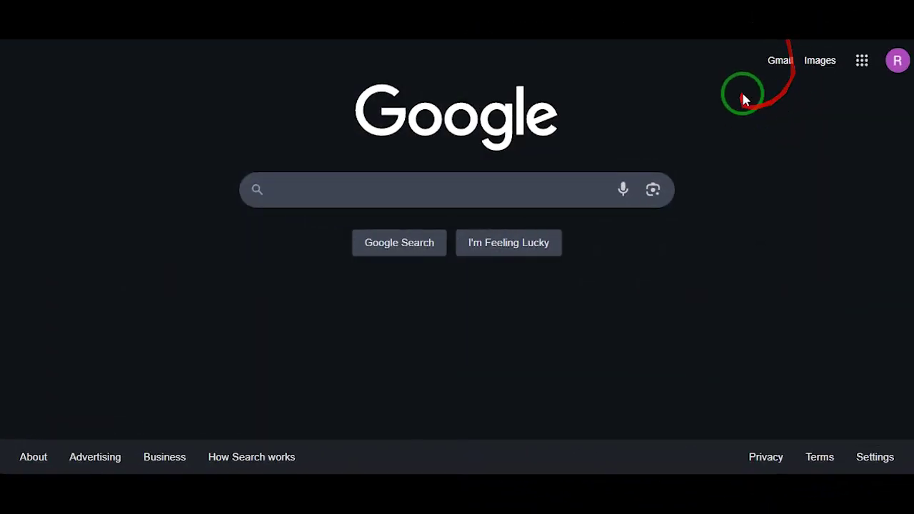
Step: Search Google for 'pinokio cumputer' and open the pinokio.computer result
text(pin)
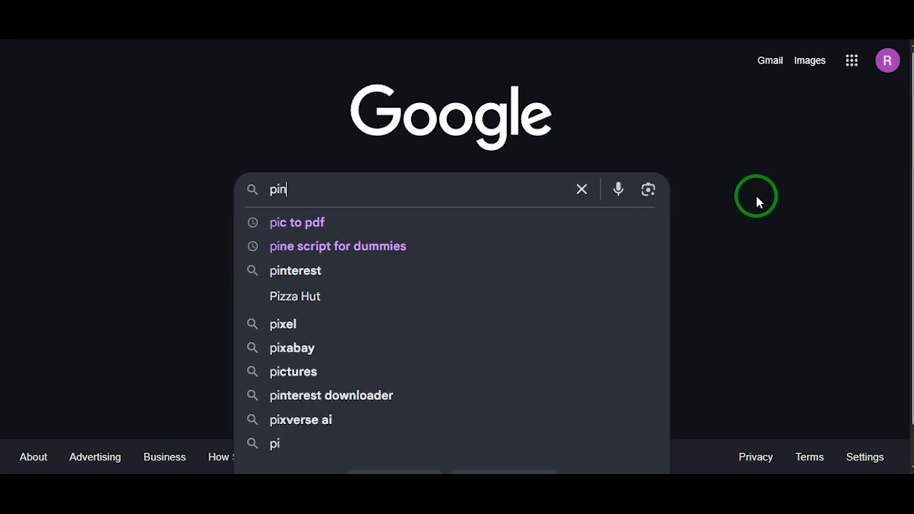
text(okio )
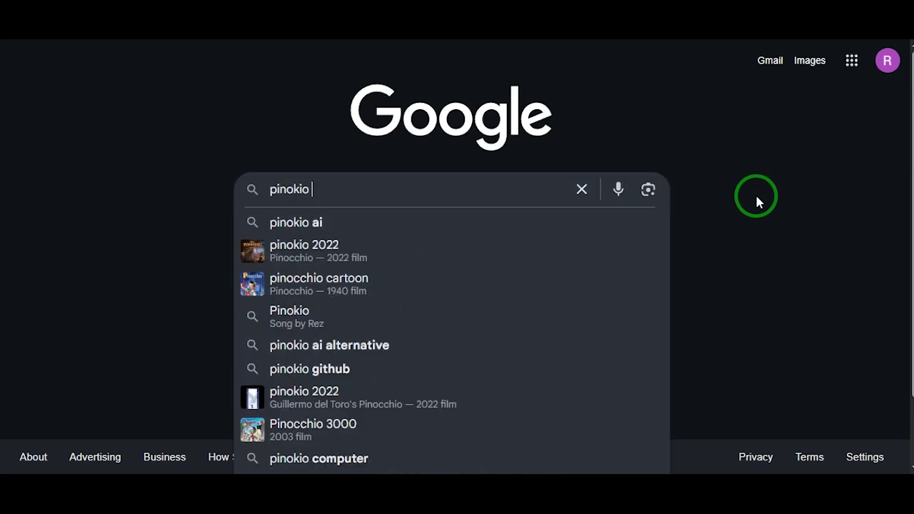
text(cumputer)
key(Return)
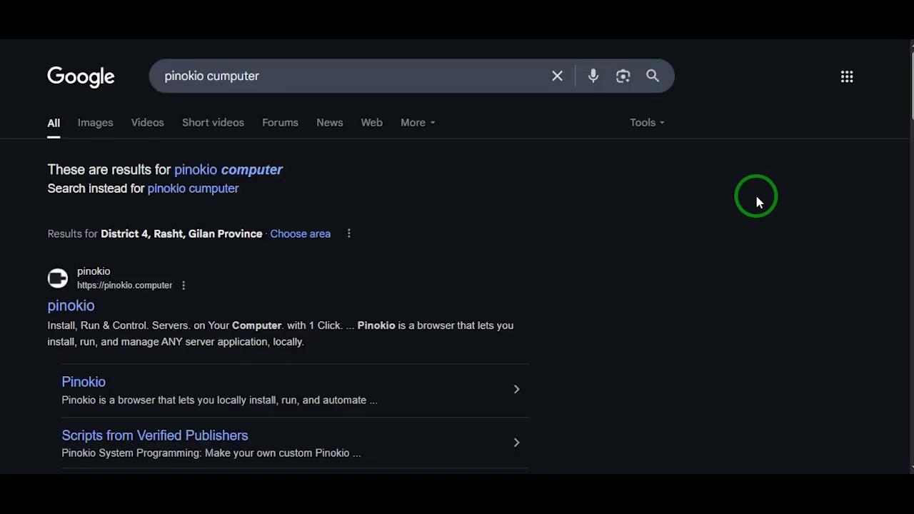
scroll(571, 262, down, 2)
click(62, 173)
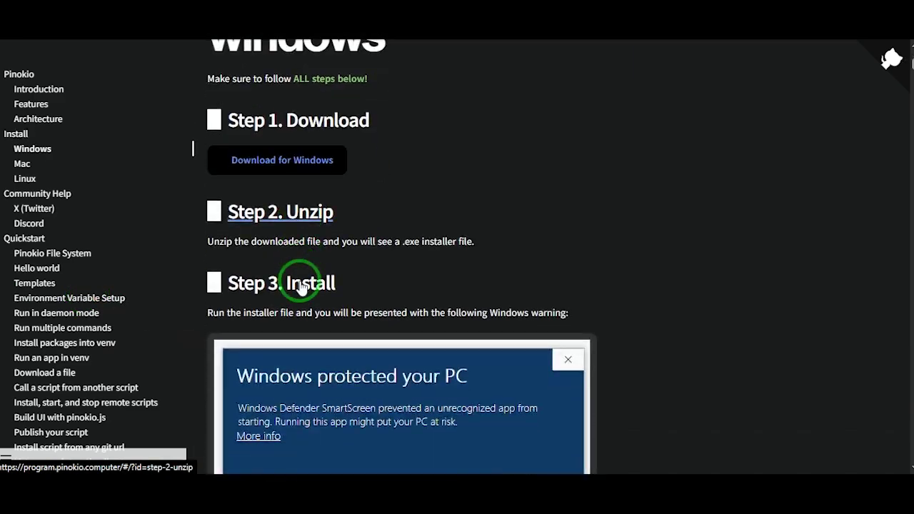
Step: Find the Windows section of the install docs and download the Pinokio Windows installer
scroll(301, 286, up, 2)
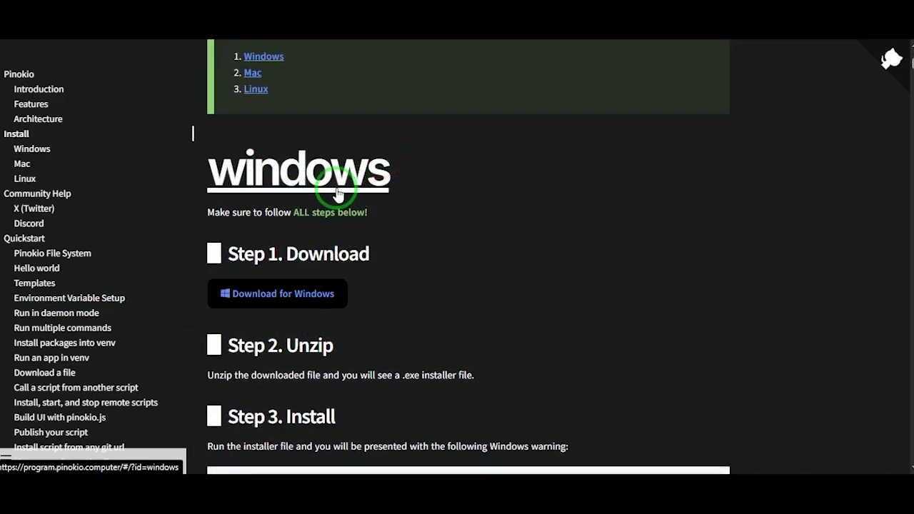
scroll(337, 194, down, 3)
scroll(333, 195, down, 5)
scroll(332, 192, down, 4)
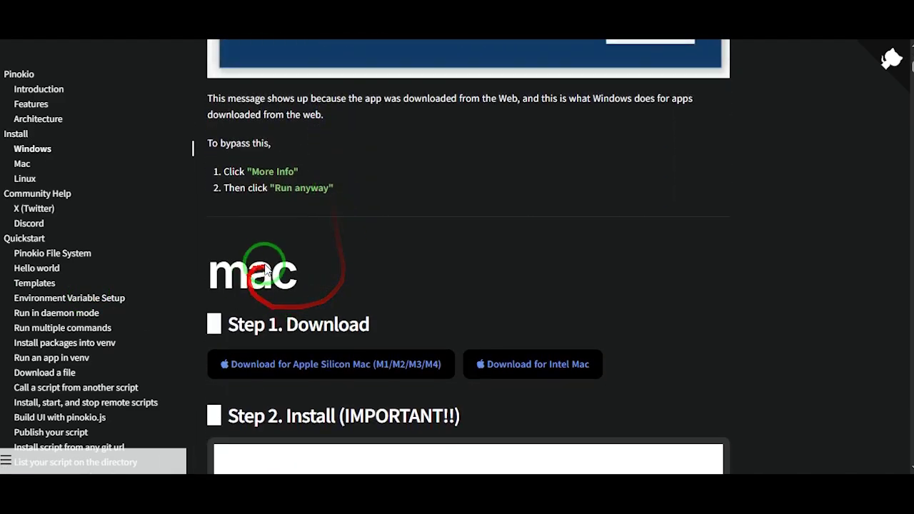
scroll(287, 291, up, 6)
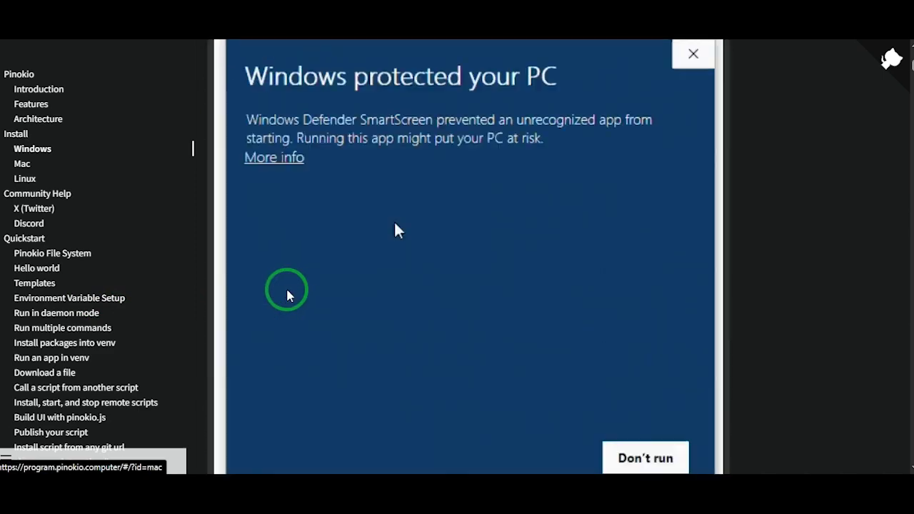
scroll(288, 292, up, 4)
click(295, 235)
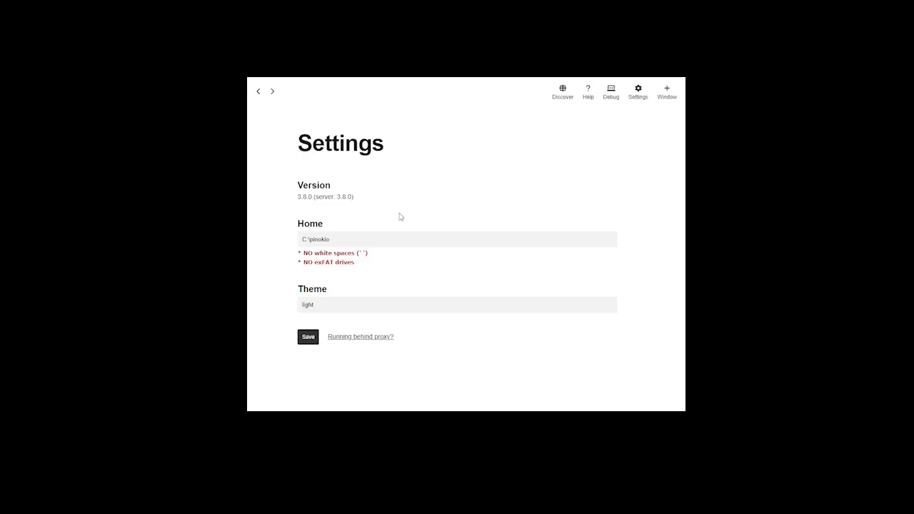
Step: Choose 'dark' as the Pinokio theme in Settings and save it
click(428, 309)
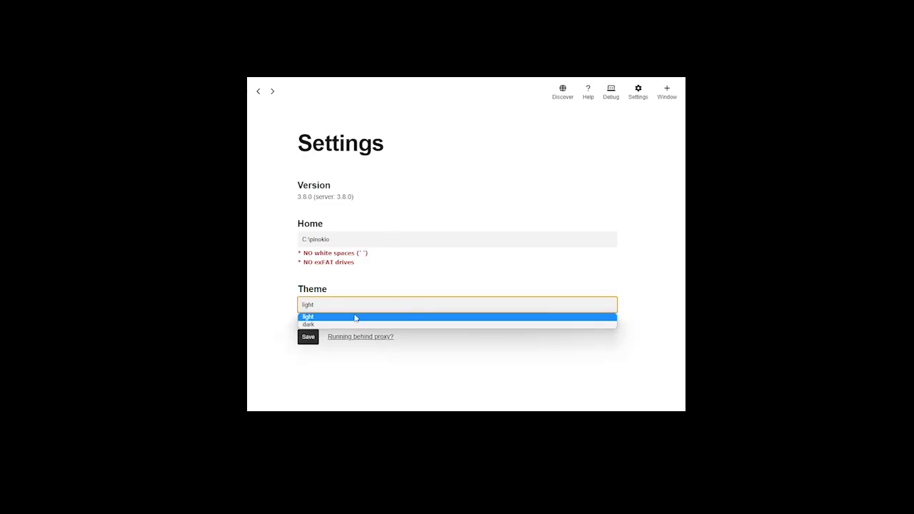
click(319, 323)
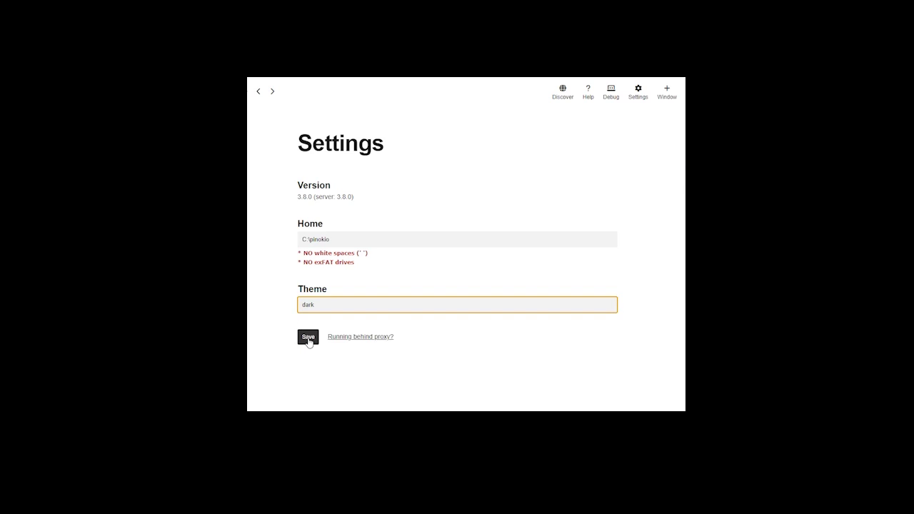
click(309, 339)
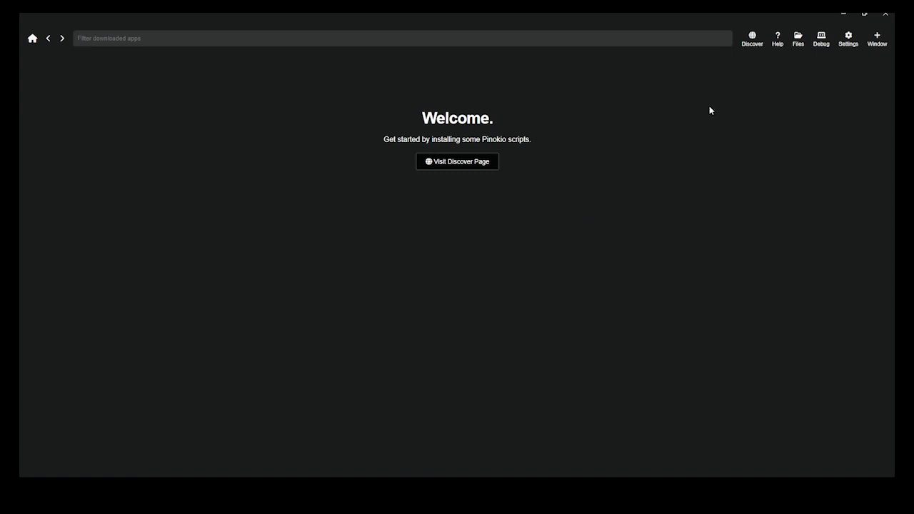
Step: Download the Wan 2.1 script from the Discover page and install its missing dependencies
click(755, 40)
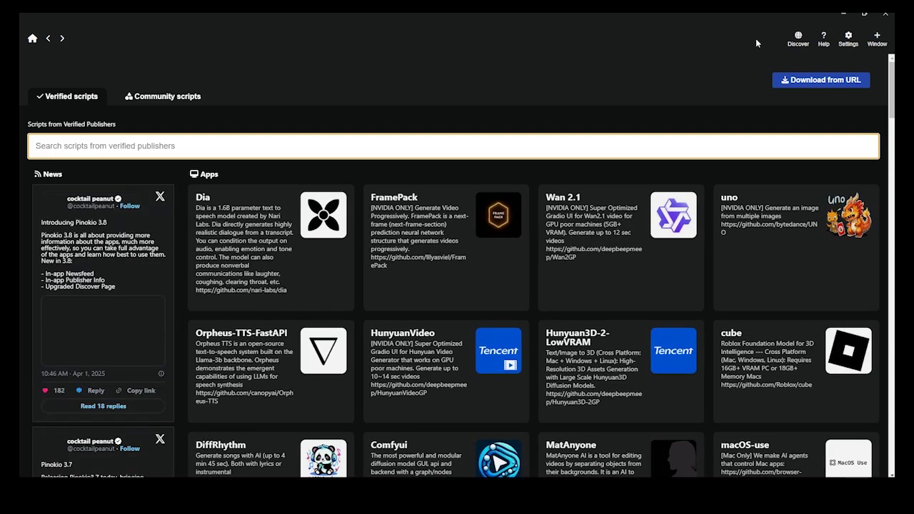
scroll(517, 284, down, 1)
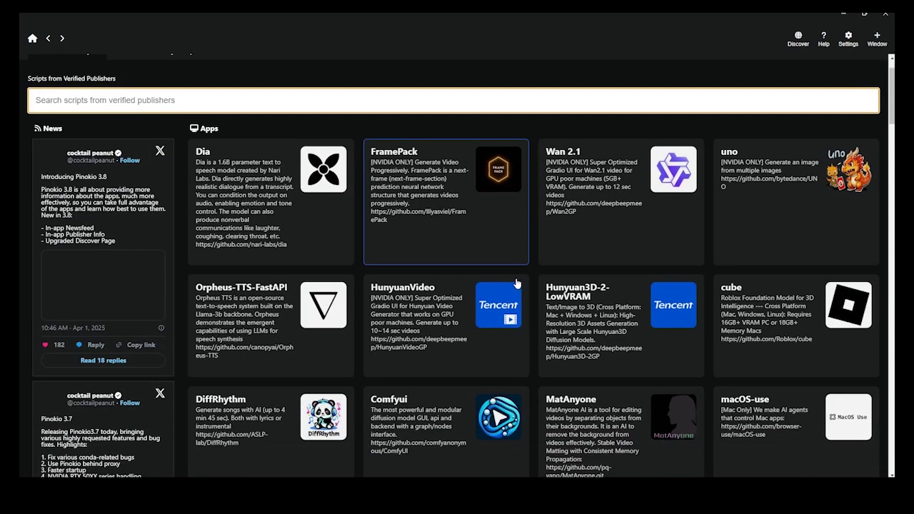
click(620, 194)
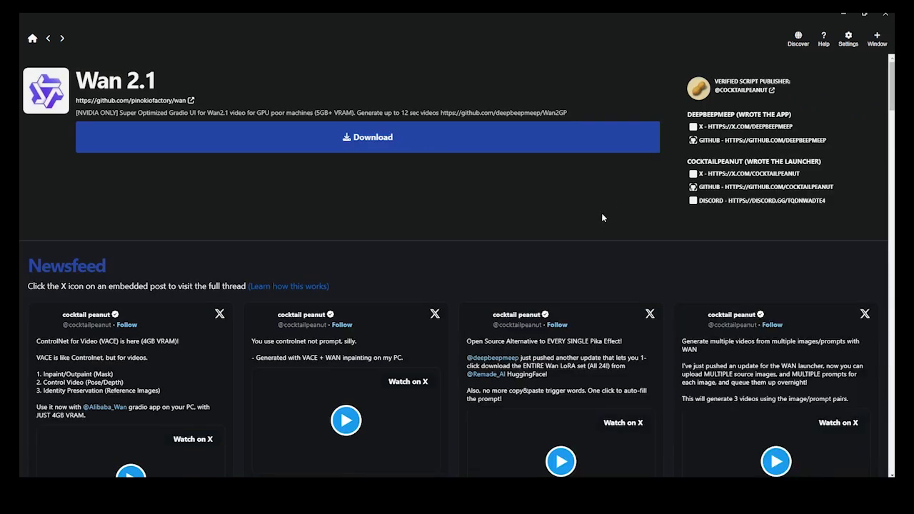
click(346, 139)
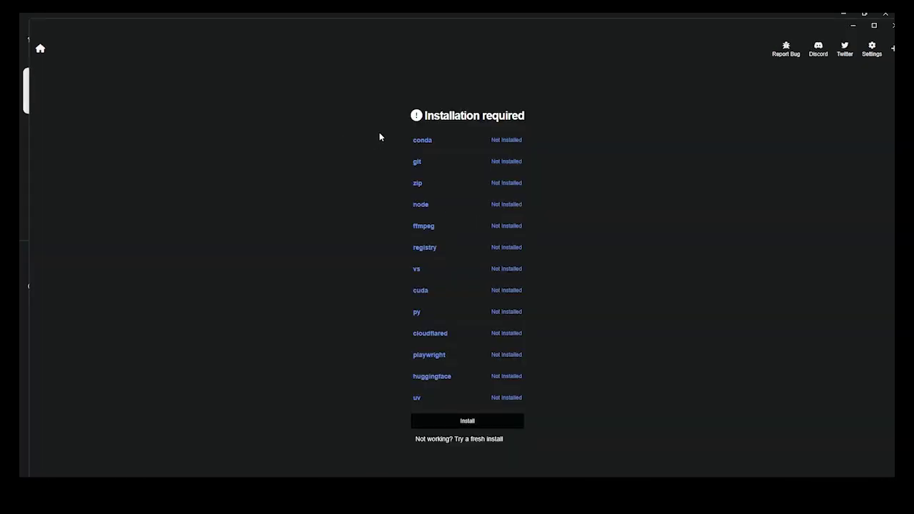
click(480, 427)
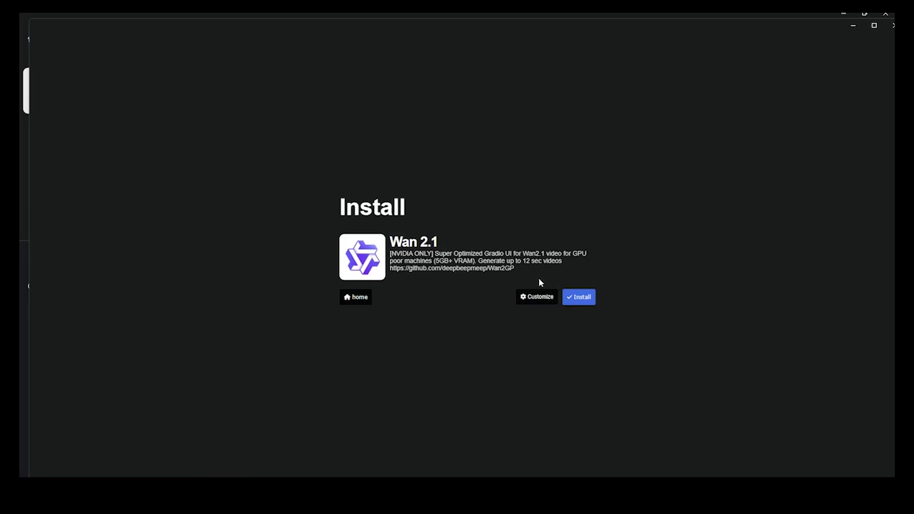
Step: Install Wan 2.1, dismiss the completion notice, and start the app
click(580, 297)
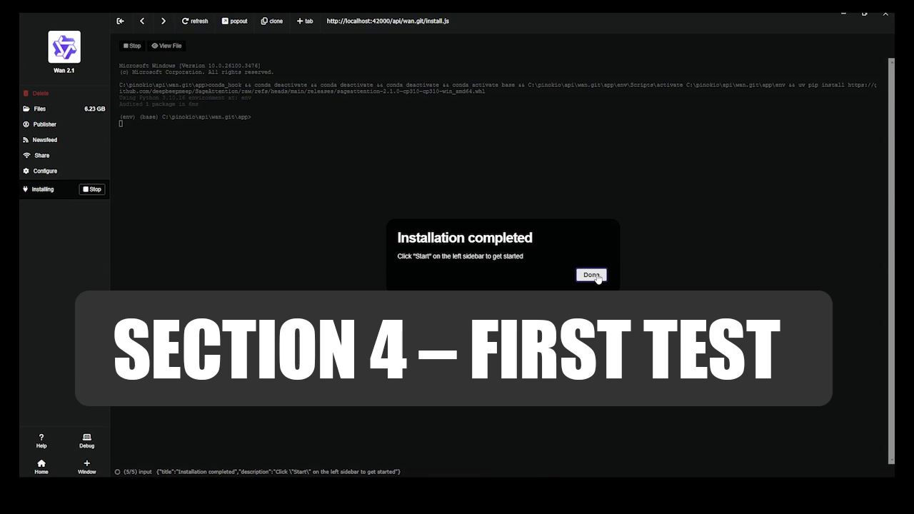
click(598, 278)
click(47, 189)
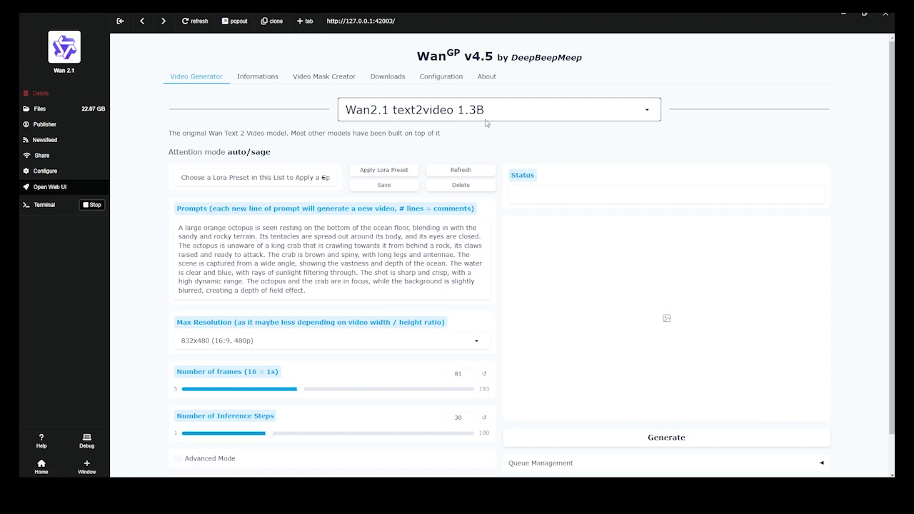
Step: Keep Wan2.1 text2video 1.3B at 832x480 and replace the prompt with 'A lion in the jungle'
click(616, 118)
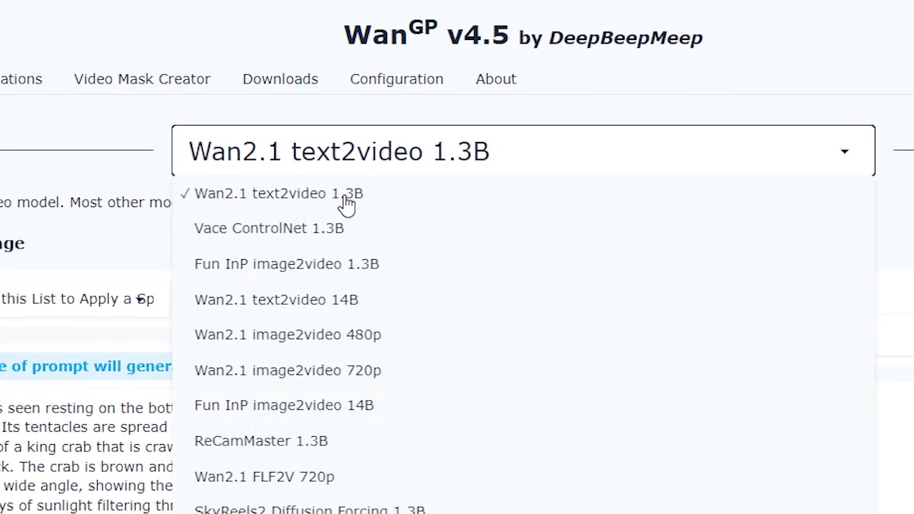
click(306, 217)
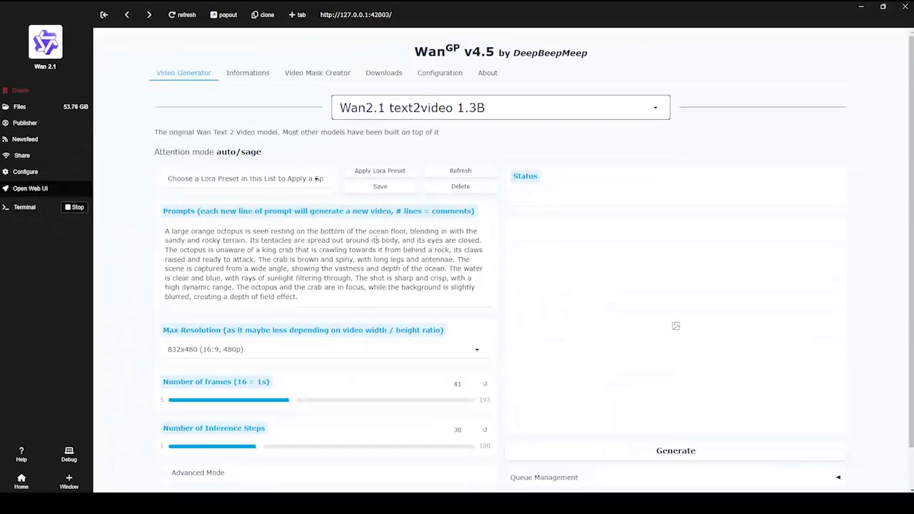
key(ctrl+a)
key(BackSpace)
text(A lio)
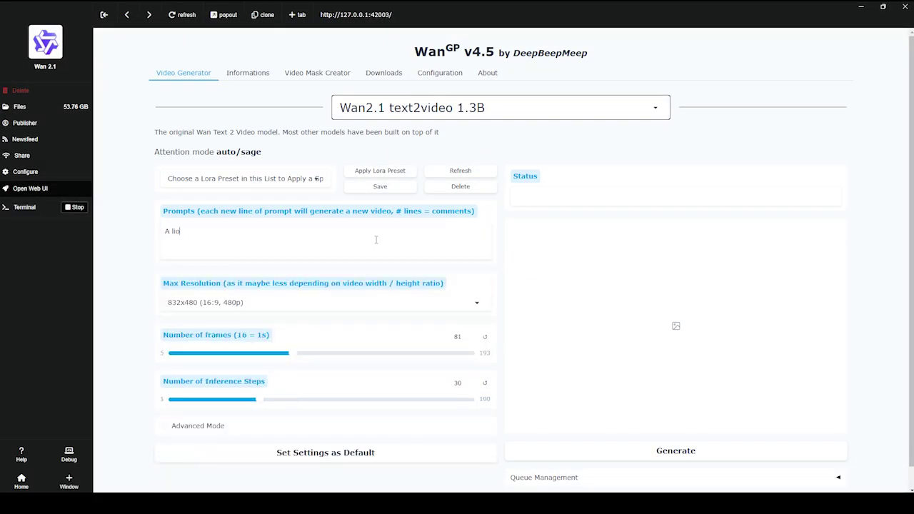
text(n in the jun)
text(gle)
click(431, 307)
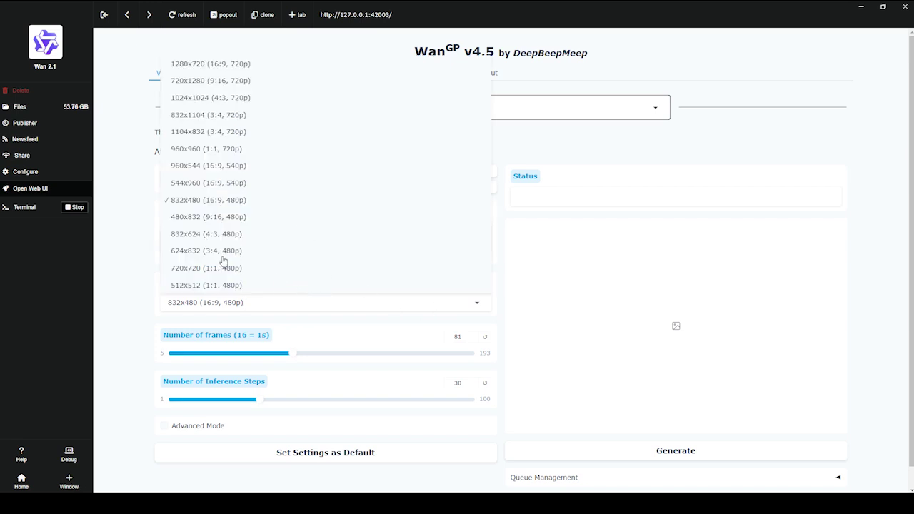
click(187, 202)
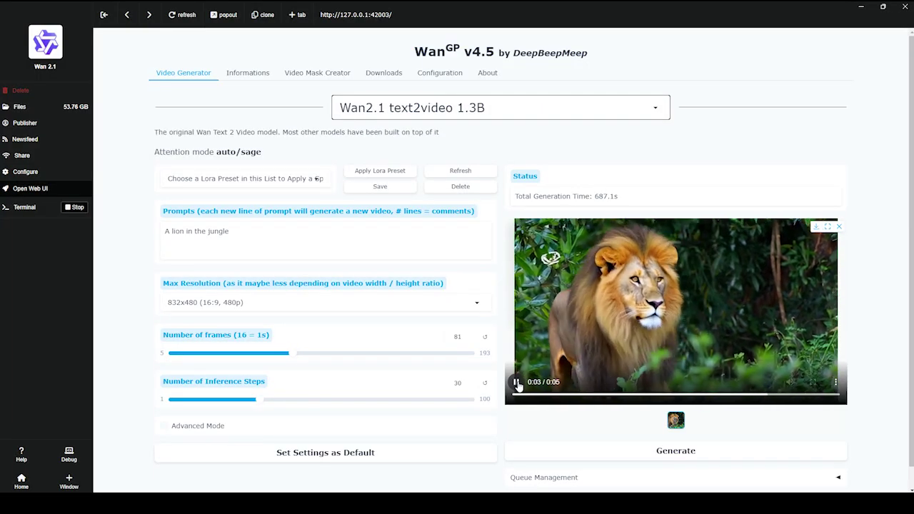
click(661, 107)
Step: Switch to the text2video 14B model for the lion prompt and download the lion video as MP4
click(374, 180)
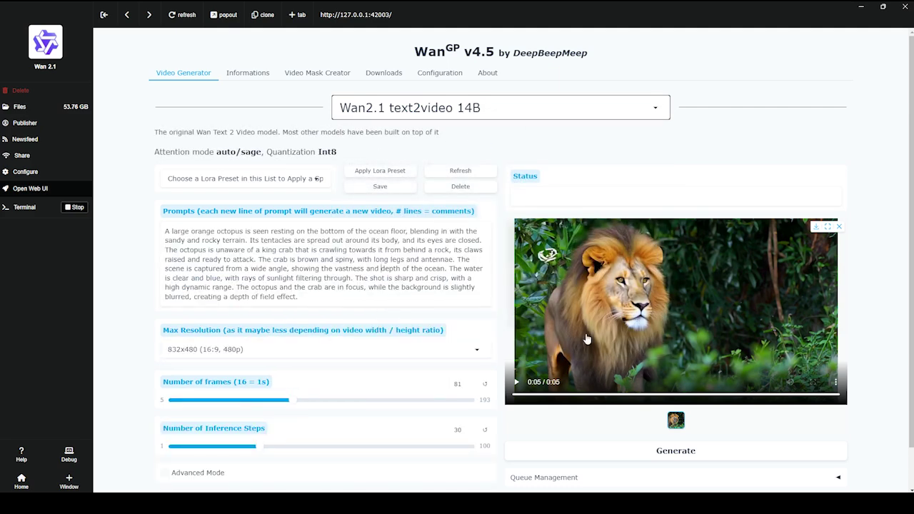
key(ctrl+a)
text(A)
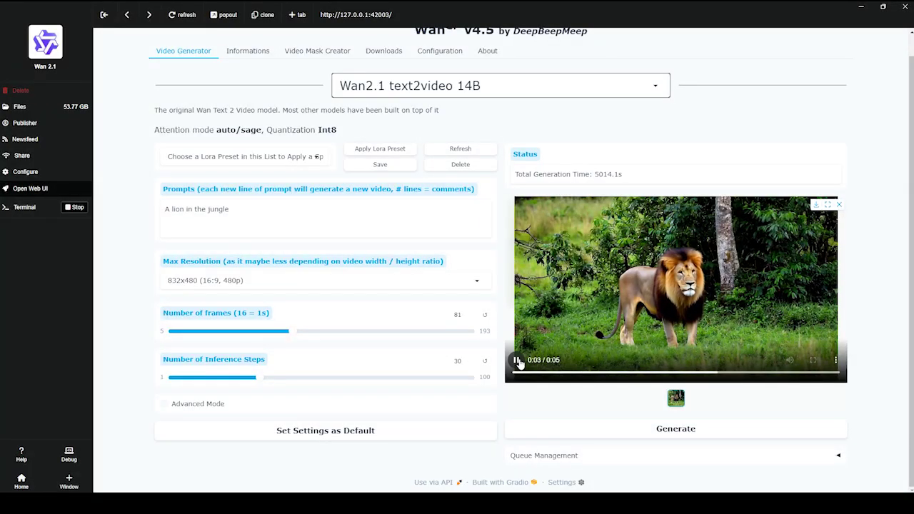
click(836, 359)
click(780, 314)
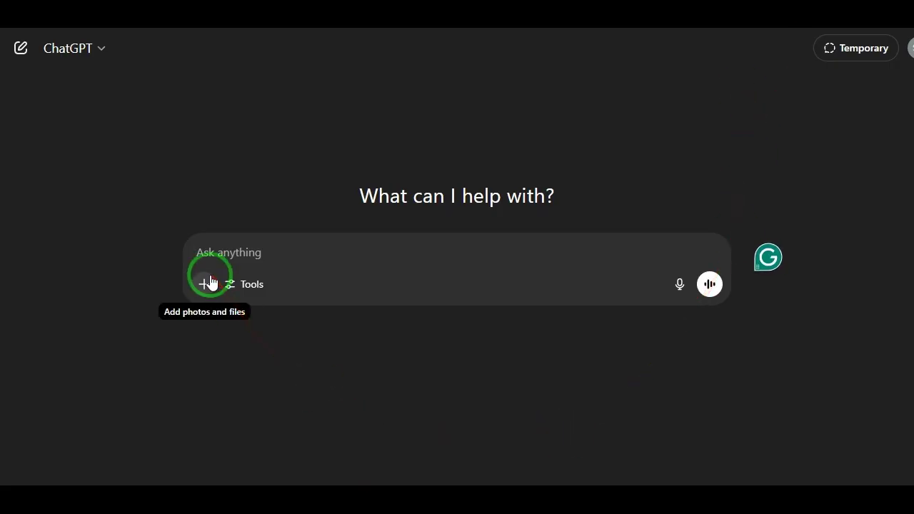
Step: Send ChatGPT the downloaded game screenshot with the request 'into a real movie footage'
click(204, 279)
click(70, 254)
click(172, 218)
key(Return)
text(in)
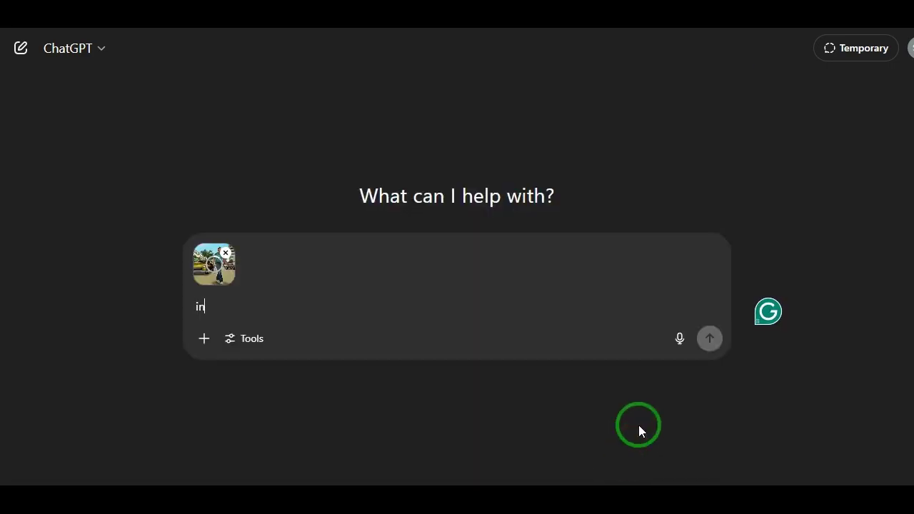
text(to a real movie footage)
key(Return)
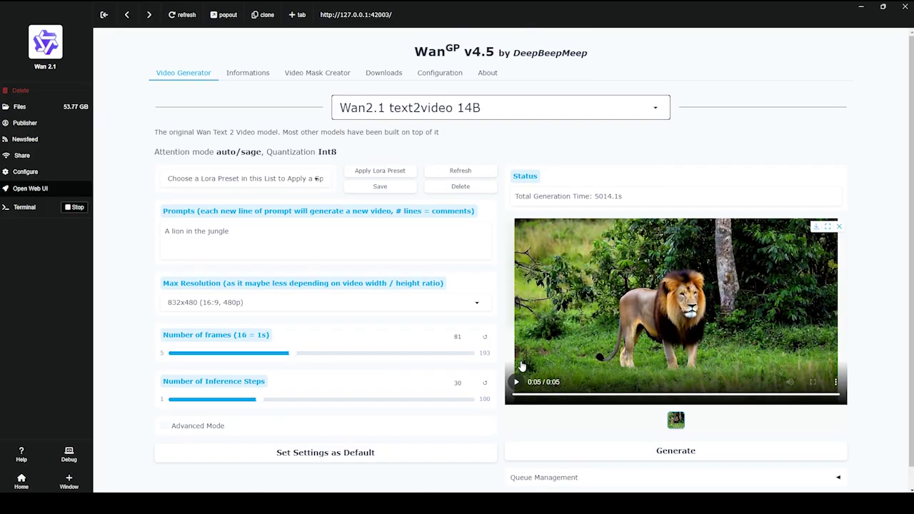
click(429, 108)
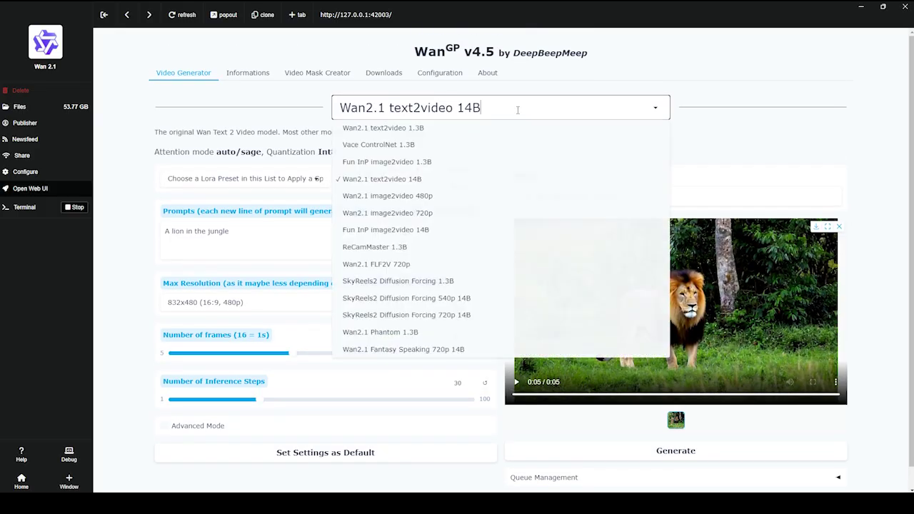
Step: Select Wan2.1 image2video 480p and load the realistic man image from the USB drive as the start image
click(391, 200)
click(325, 280)
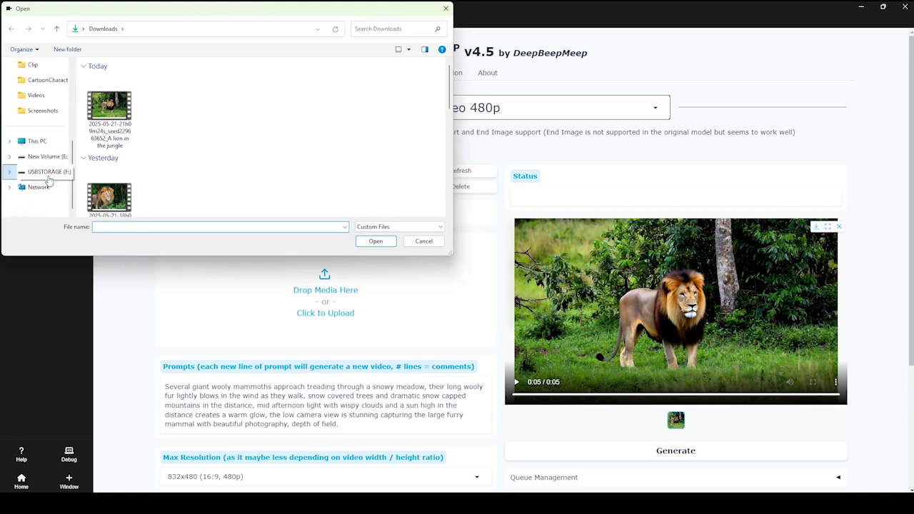
click(48, 176)
click(211, 175)
click(374, 242)
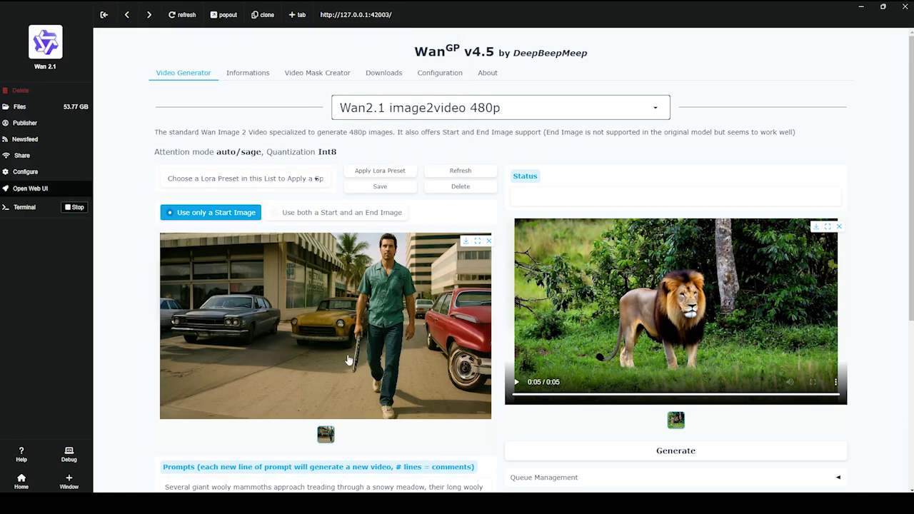
Step: Replace the prompt with 'Walk', generate the clip, and play it back
scroll(348, 359, down, 2)
drag(346, 381, 137, 347)
text(Walk)
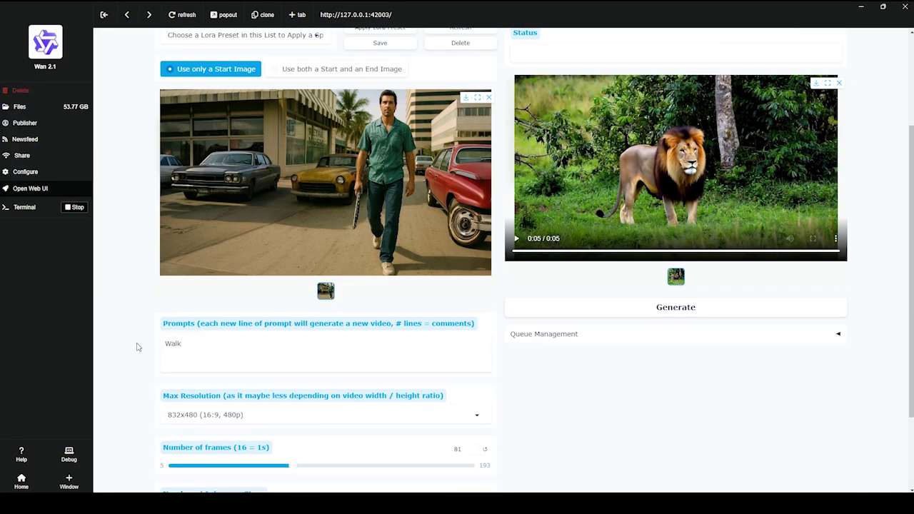
scroll(302, 331, down, 2)
scroll(607, 310, up, 2)
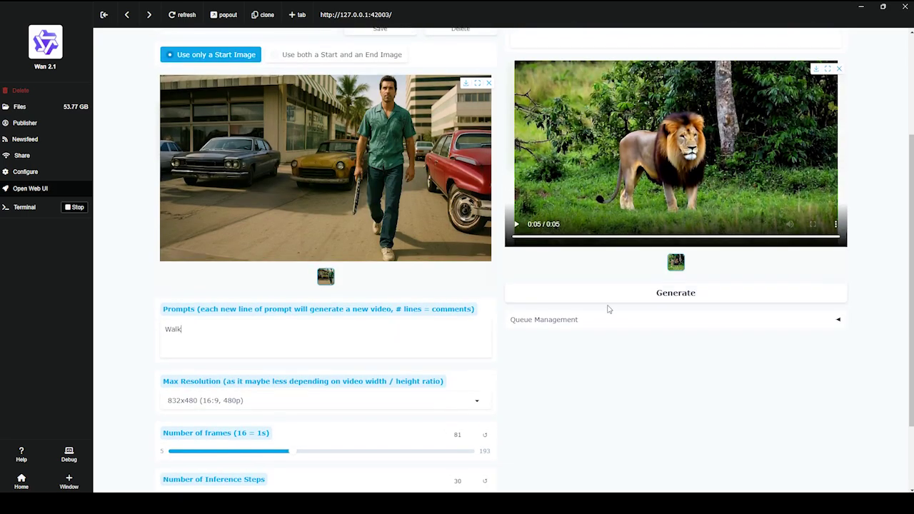
click(664, 293)
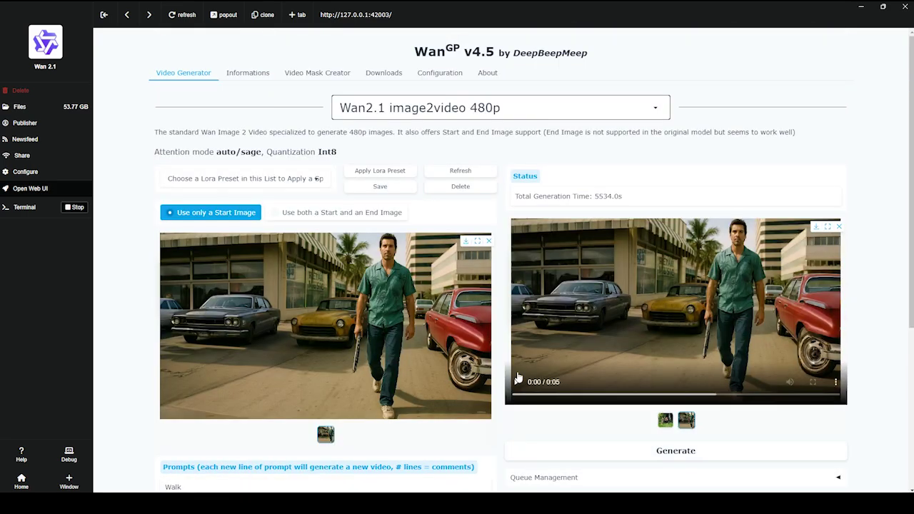
click(518, 381)
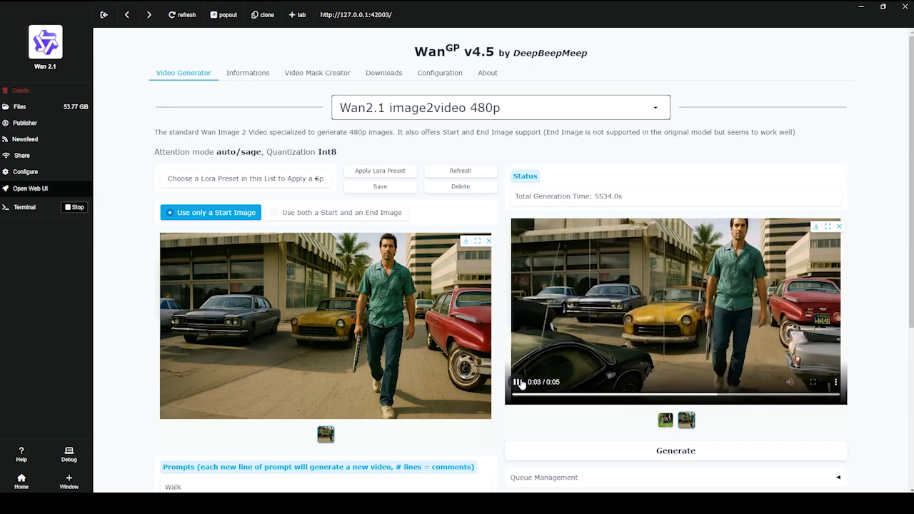
click(518, 382)
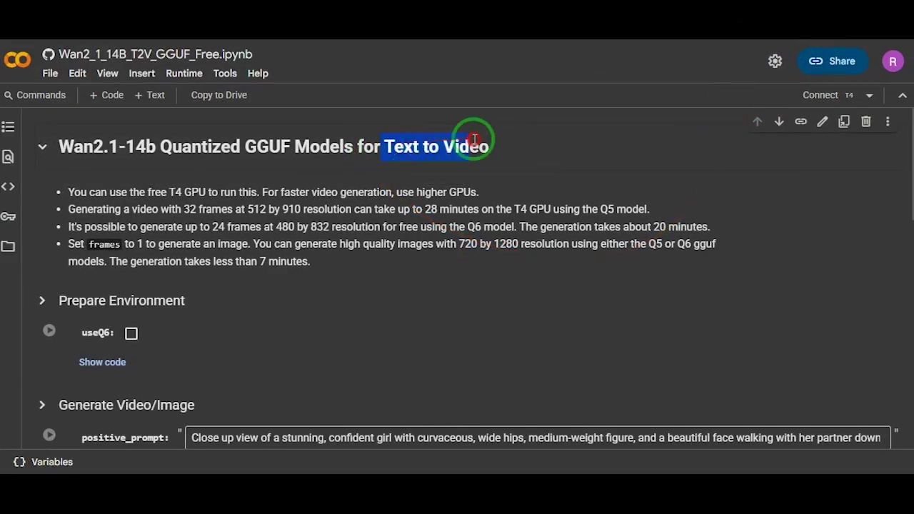
Step: Connect the Colab notebook to a T4 runtime and run the Prepare Environment cell anyway
drag(156, 146, 50, 148)
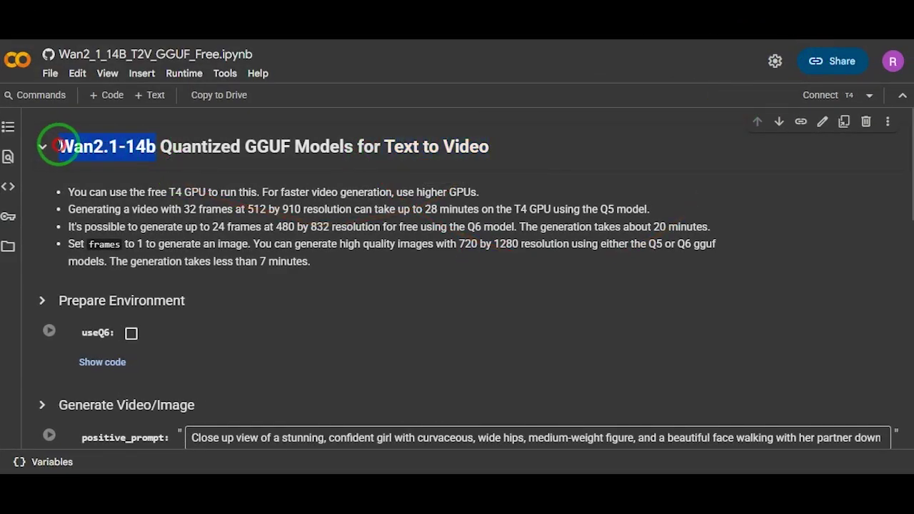
click(675, 146)
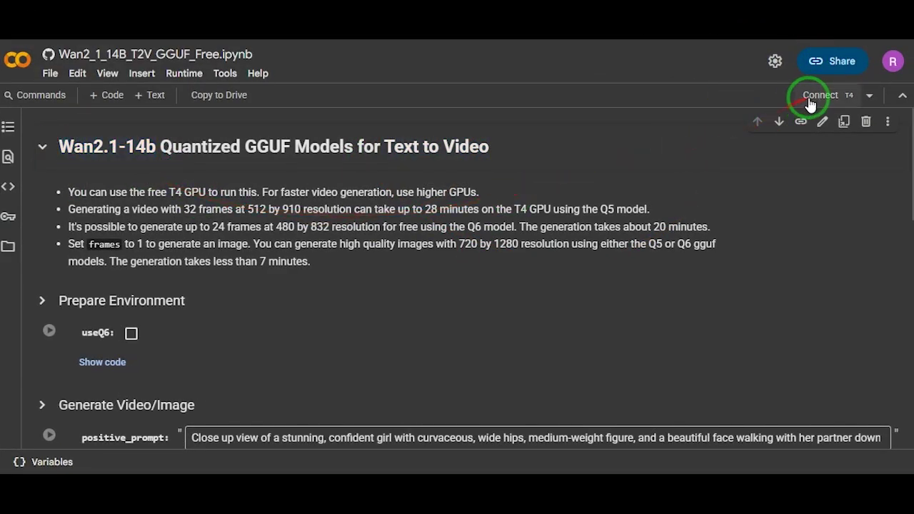
click(809, 104)
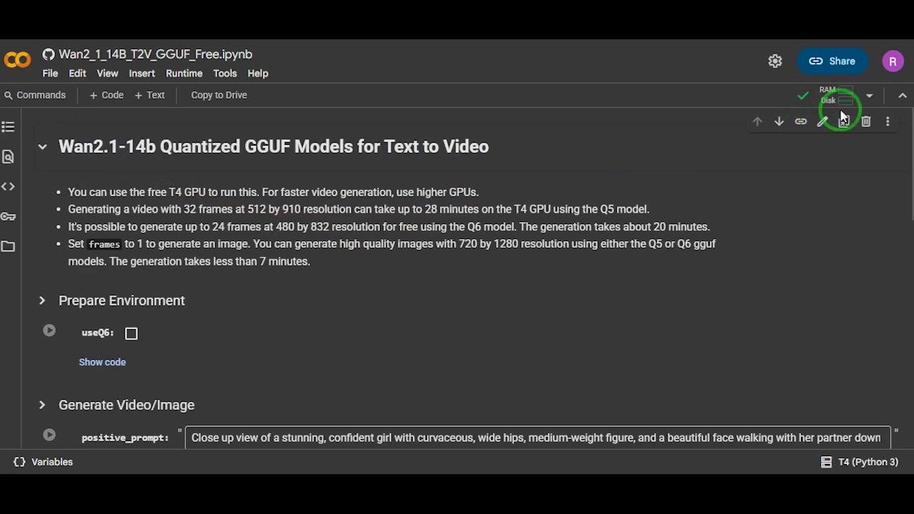
scroll(200, 249, down, 3)
scroll(198, 230, up, 1)
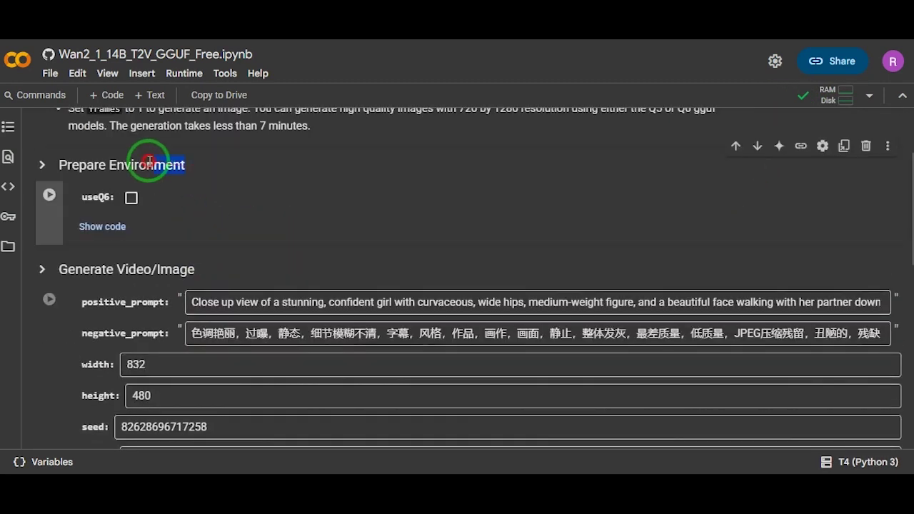
click(49, 195)
click(624, 318)
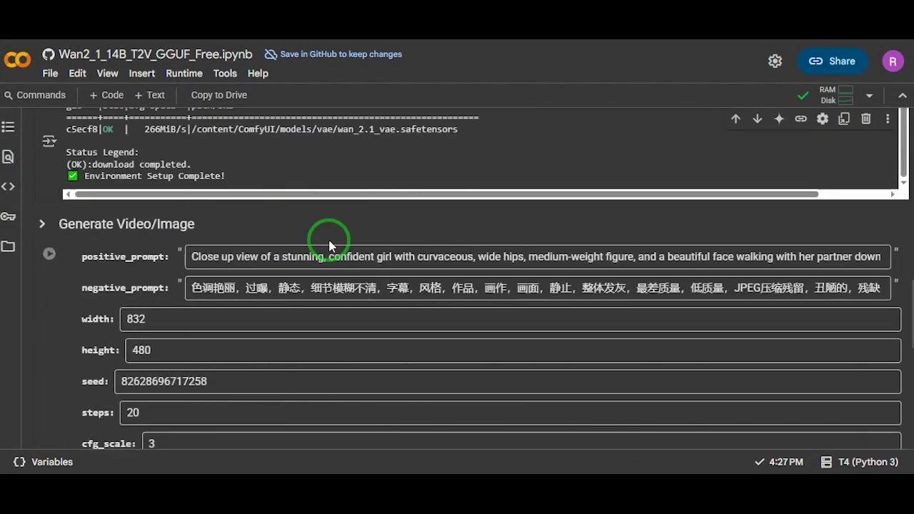
Step: Replace the positive prompt with the white lion text, set frames to 81, and run generation
click(143, 322)
scroll(214, 311, down, 2)
key(ctrl+a)
key(BackSpace)
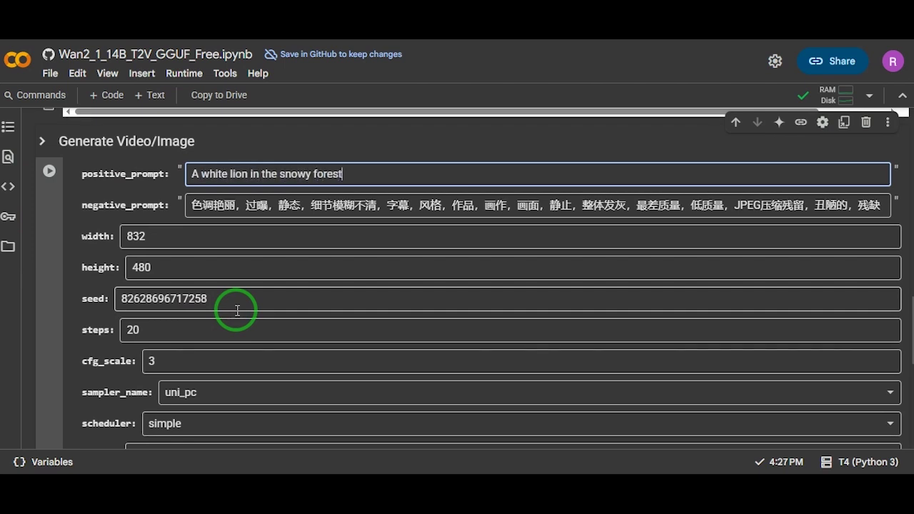
click(118, 268)
scroll(183, 296, down, 1)
scroll(157, 279, down, 2)
click(122, 256)
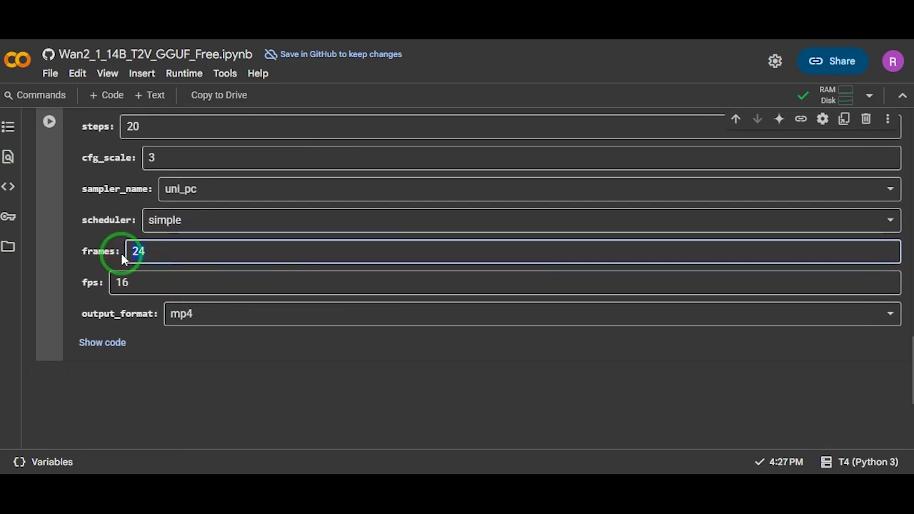
text(81)
key(Tab)
key(ctrl+Return)
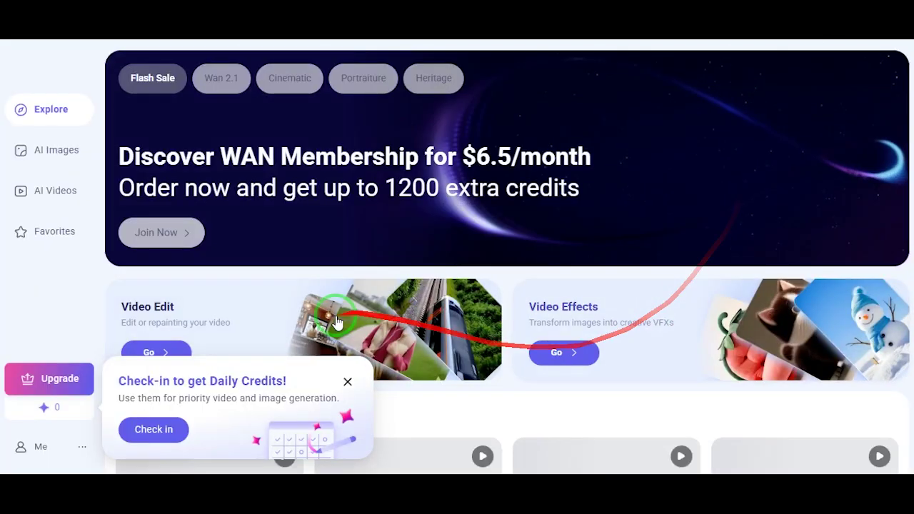
Step: Claim the daily check-in credits and upload the realistic man image to Img2Video
click(144, 438)
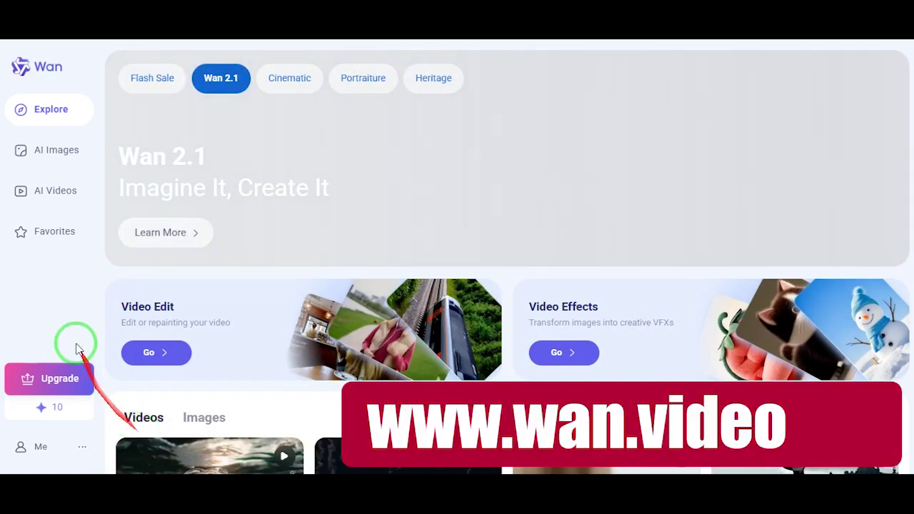
click(41, 190)
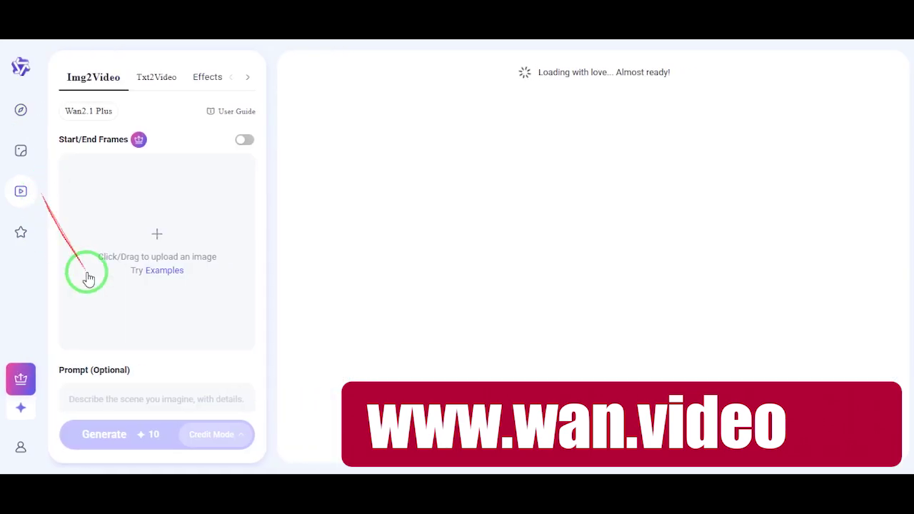
click(163, 251)
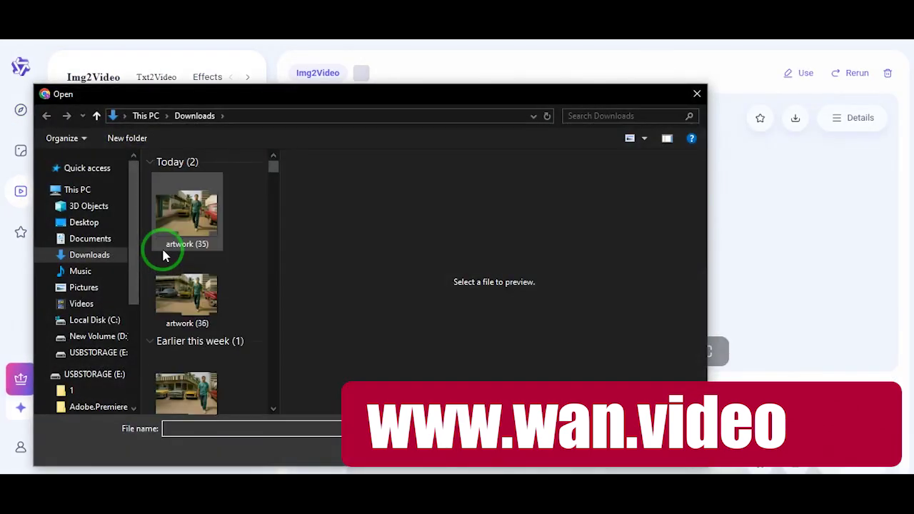
click(166, 254)
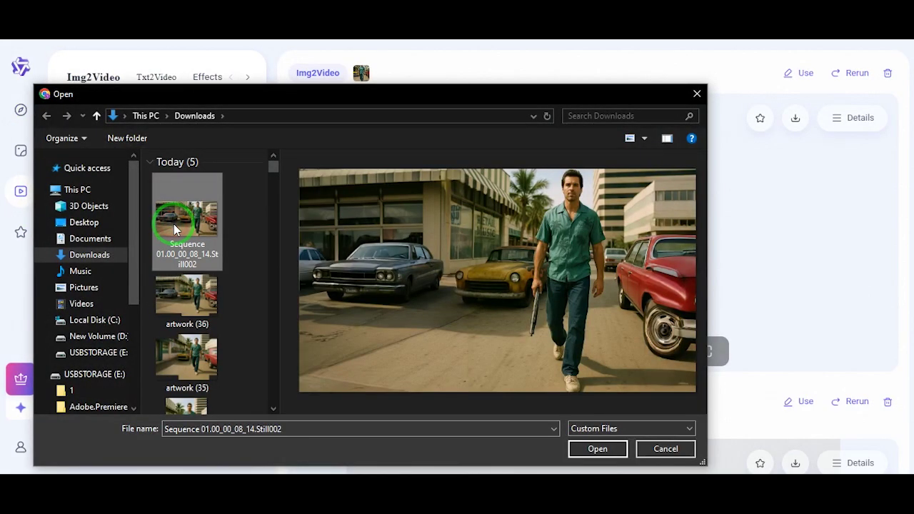
click(595, 448)
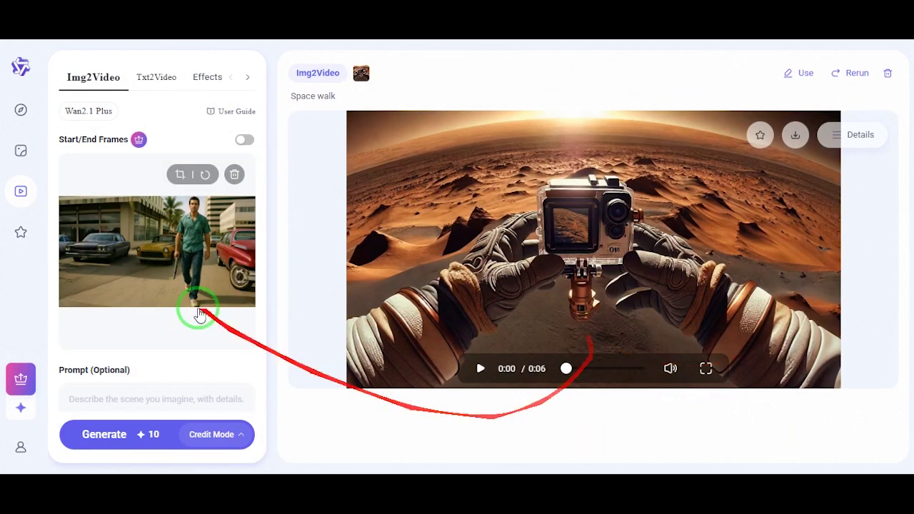
Step: Enter the prompt 'Walk' and generate the image-to-video clip
scroll(193, 295, down, 1)
click(117, 342)
text(Walk)
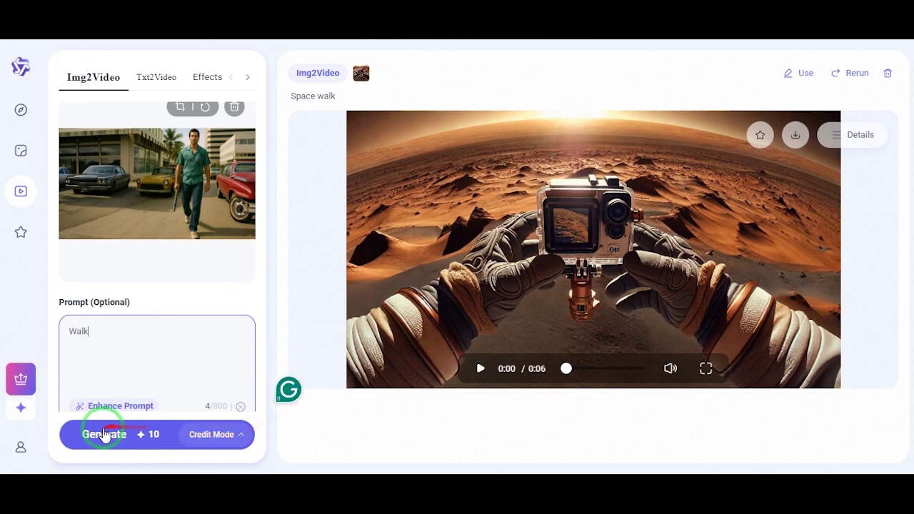
click(105, 435)
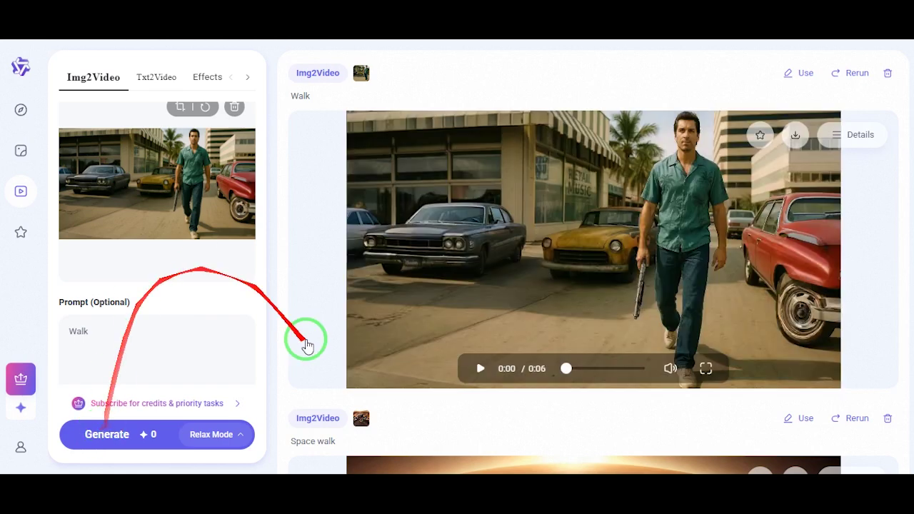
Step: Play the six-second Walk clip of the man striding past the parked cars
click(479, 371)
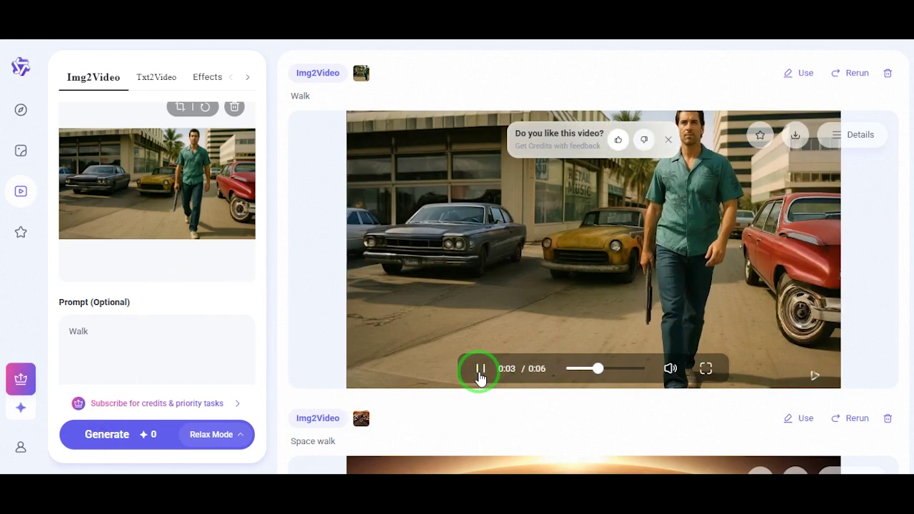